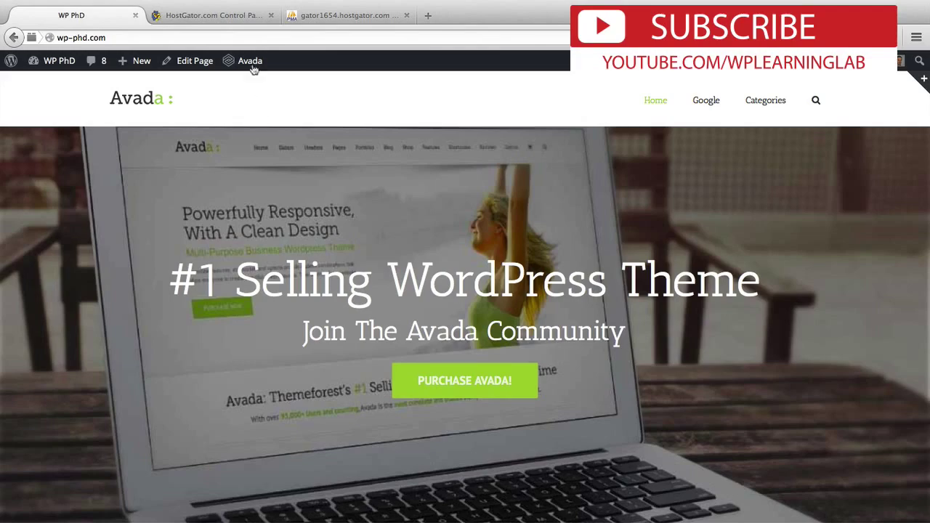
Switch to the HostGator control panel and open the File Manager at the document root for wp-phd.com
click(237, 20)
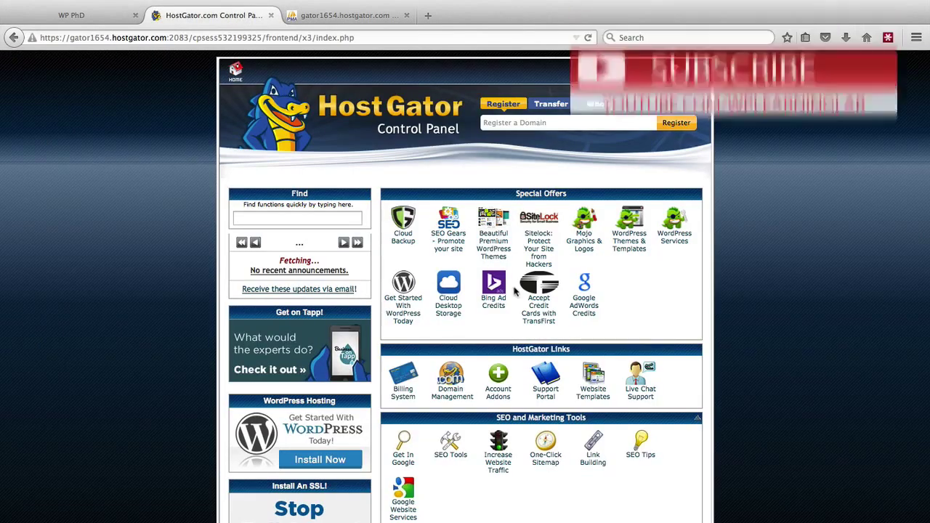
scroll(513, 291, down, 5)
scroll(513, 291, down, 5)
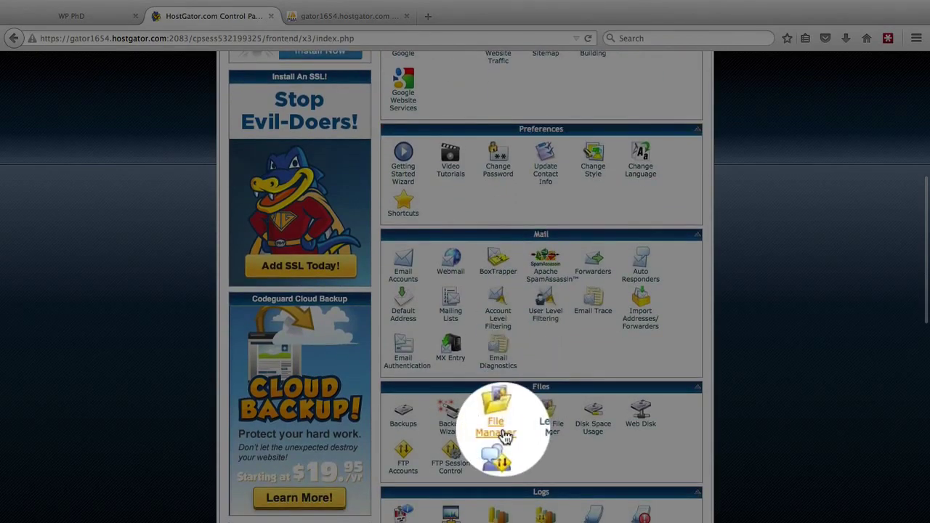
click(504, 434)
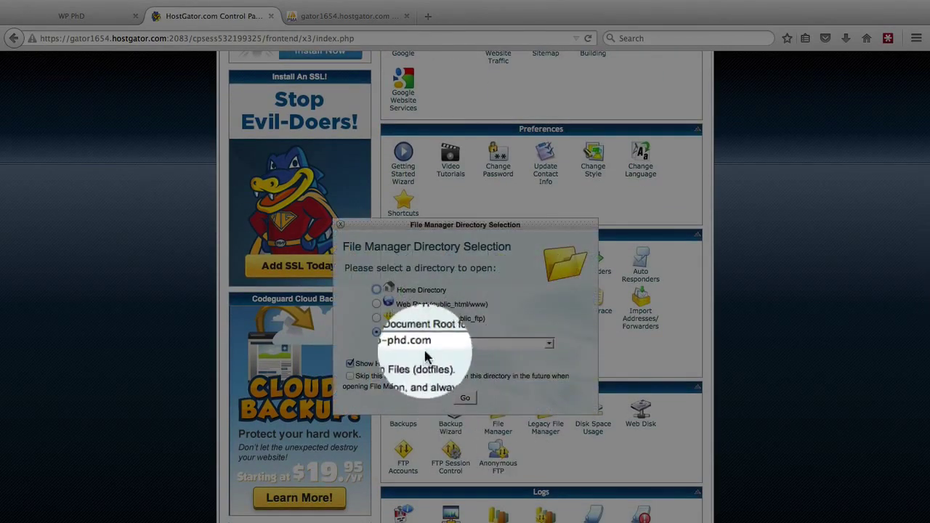
click(467, 400)
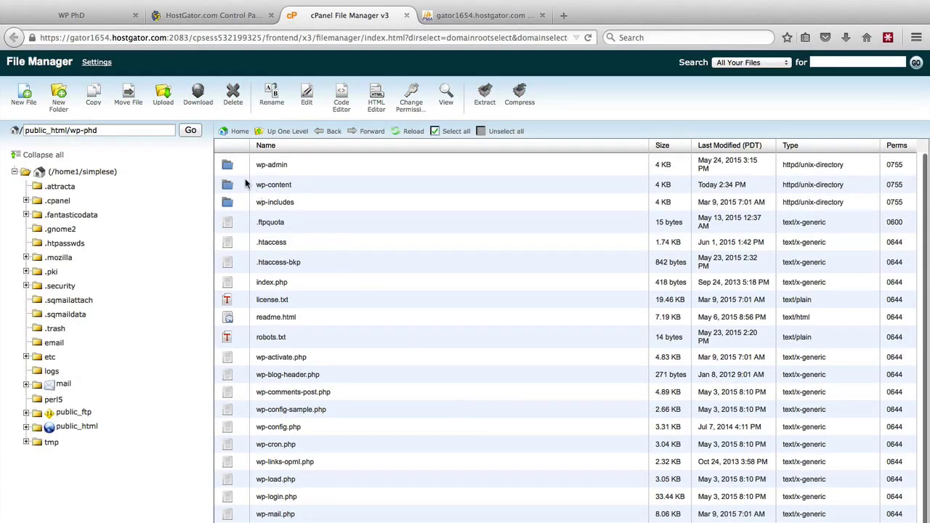
Delete all files and folders in the public_html/wp-phd directory
scroll(294, 418, down, 1)
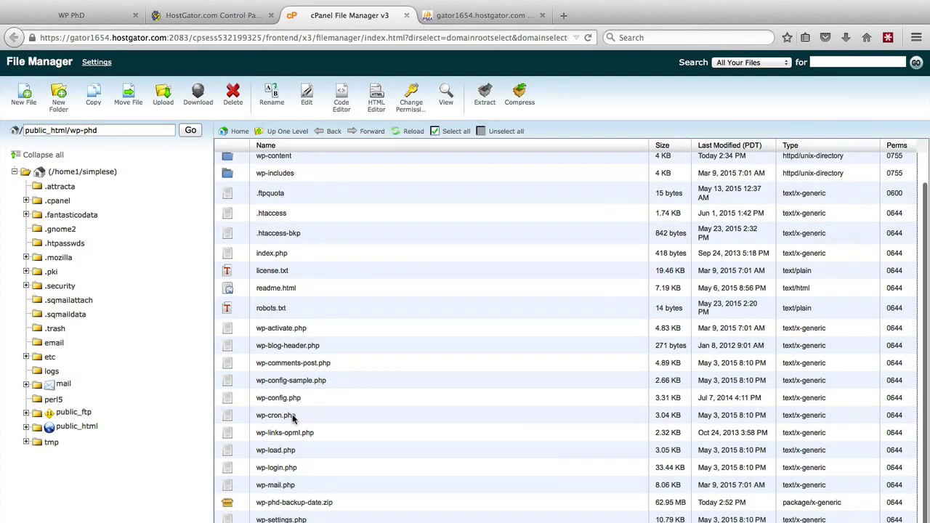
scroll(294, 418, up, 1)
click(235, 171)
scroll(255, 298, down, 1)
key(super+a)
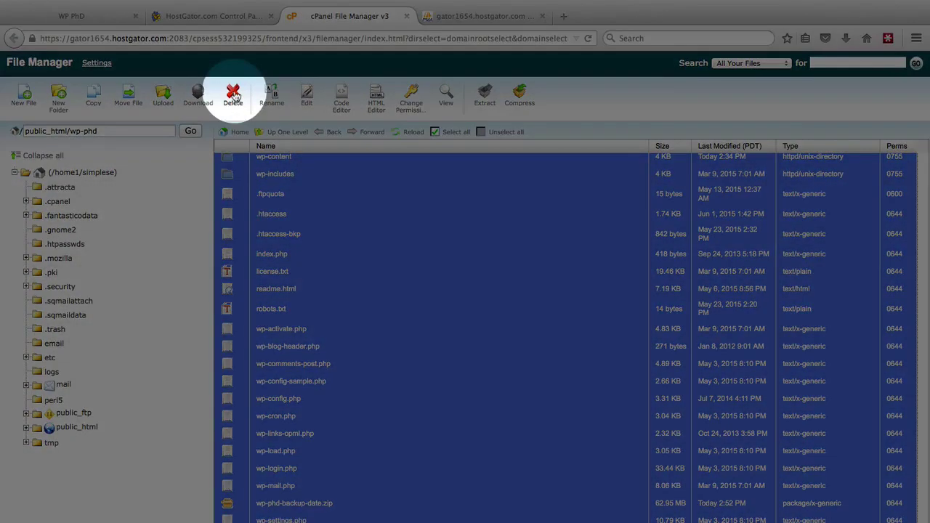
click(233, 94)
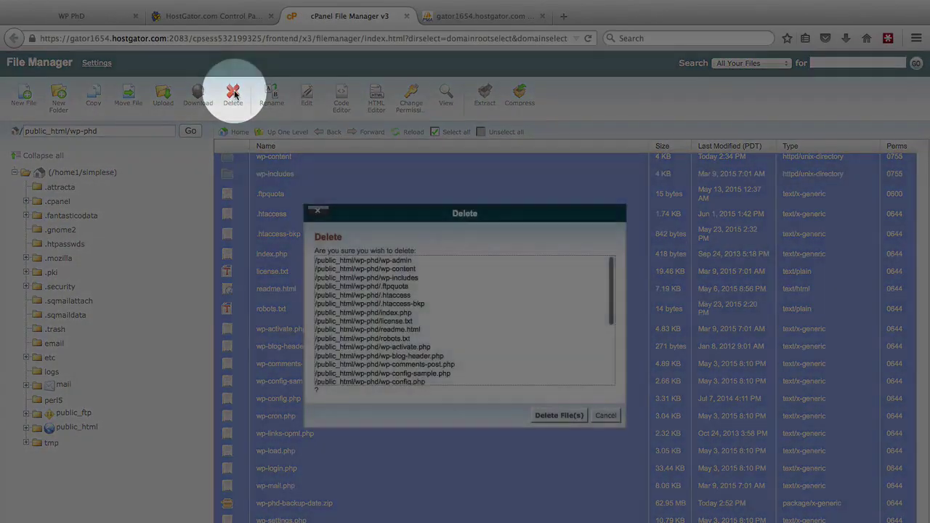
click(566, 420)
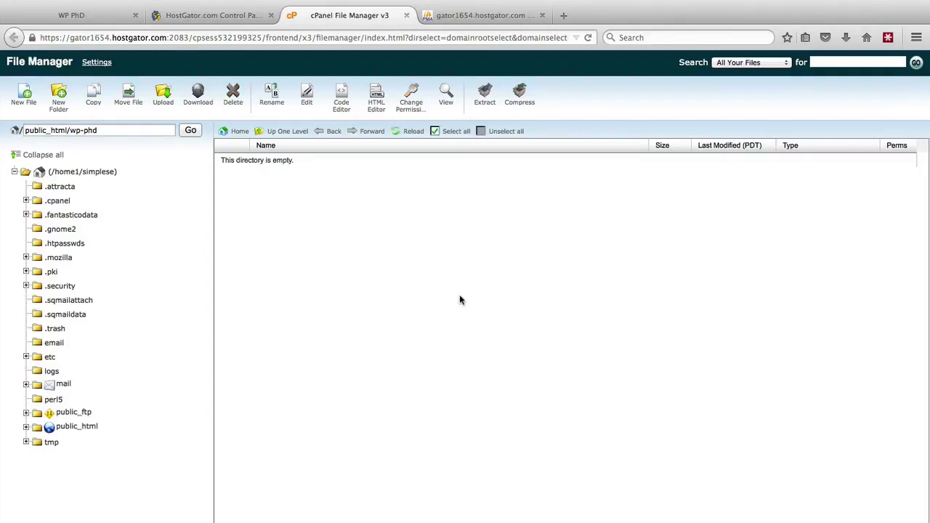
Reload the wp-phd.com site to check its front page, and close the old phpMyAdmin page
click(110, 20)
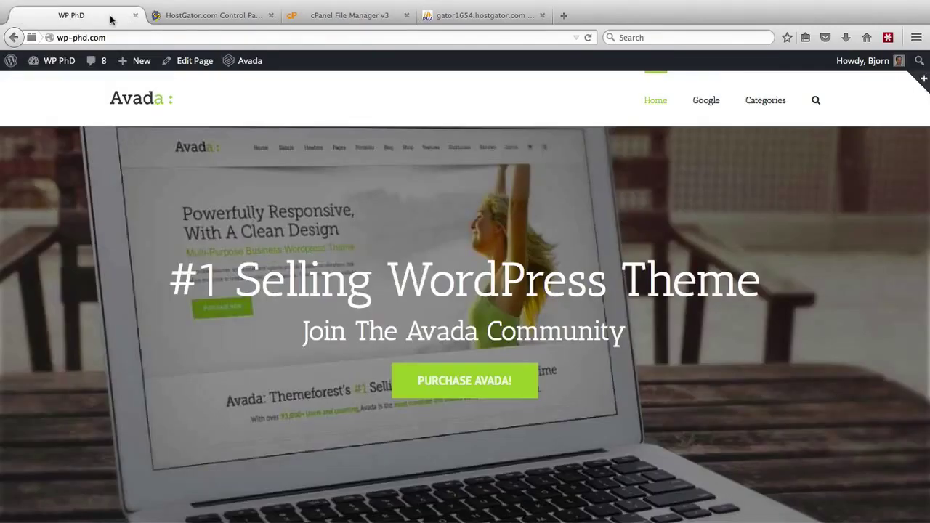
click(588, 38)
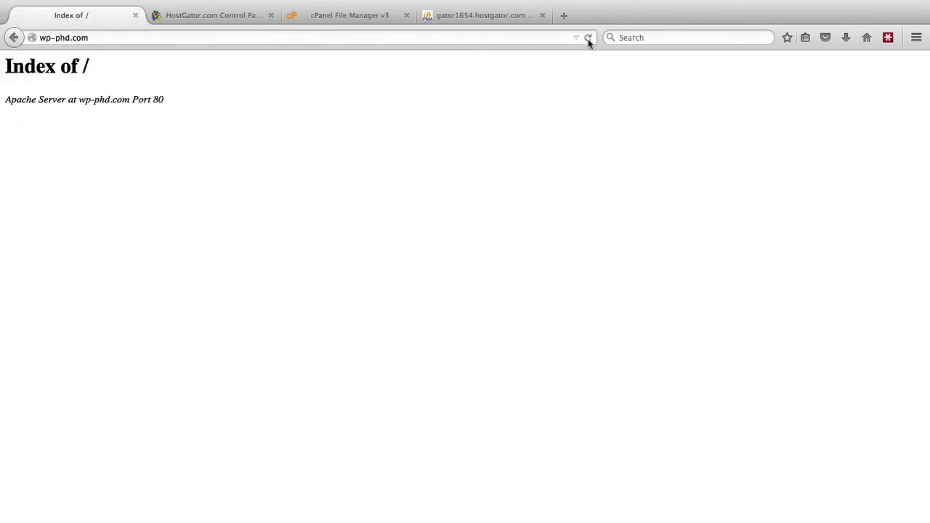
middle_click(495, 17)
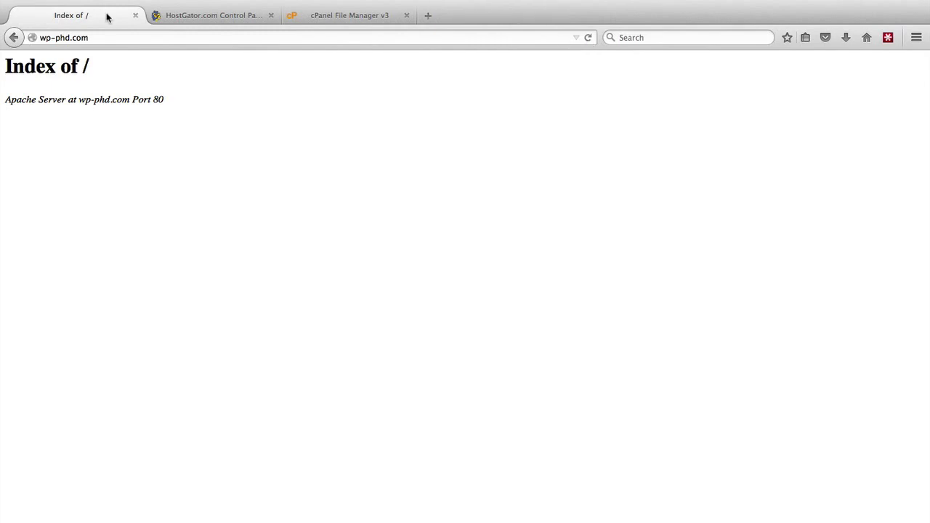
Return to the HostGator control panel and open phpMyAdmin from its database tools
click(205, 15)
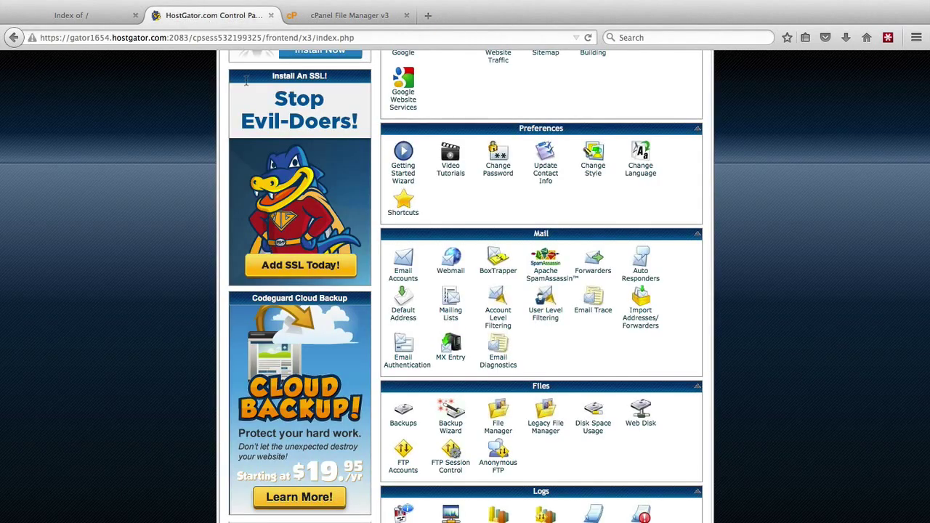
scroll(521, 399, down, 10)
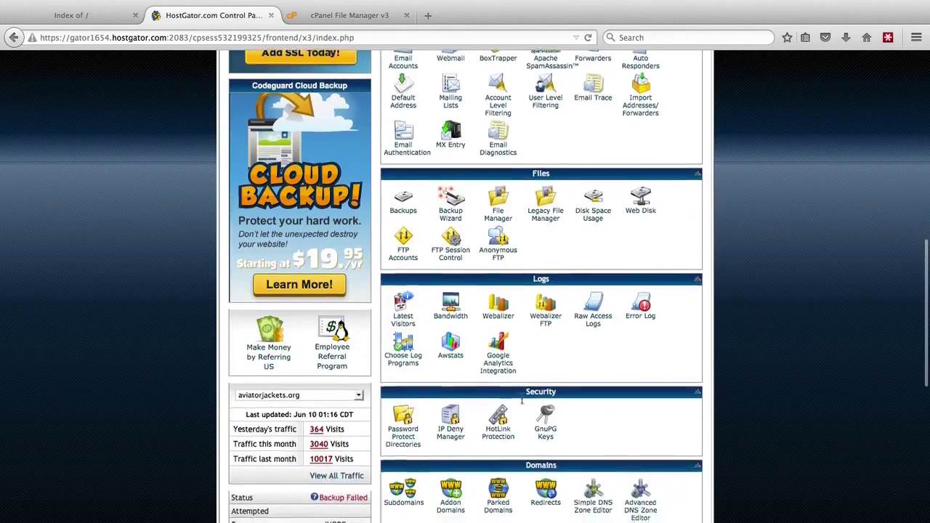
scroll(521, 399, down, 4)
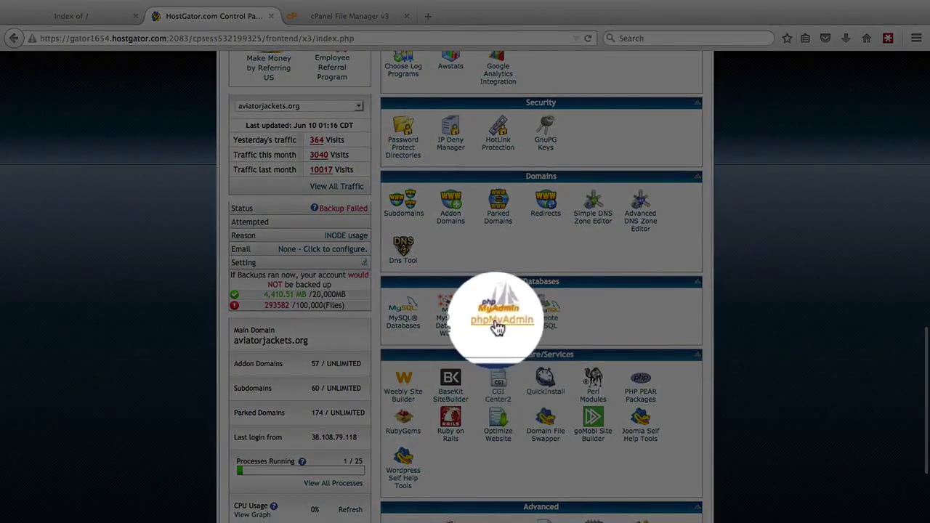
click(500, 322)
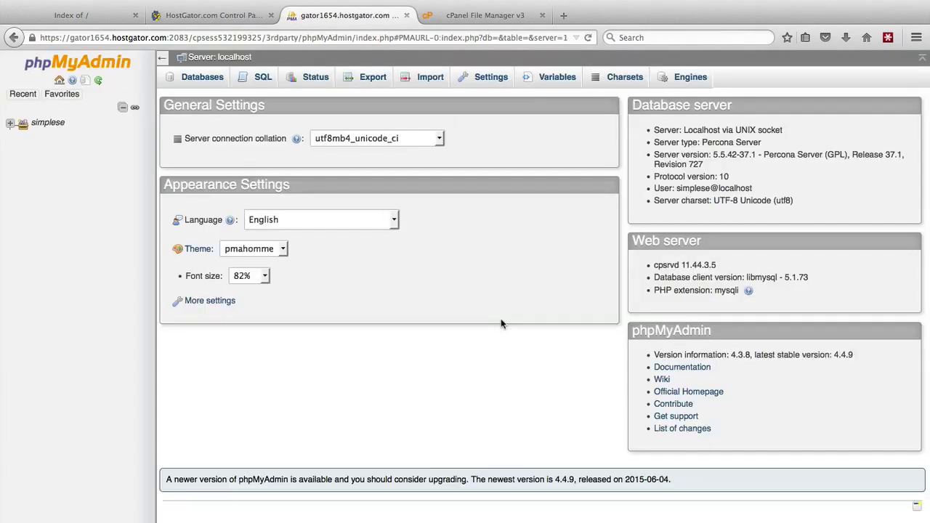
Expand the database list in phpMyAdmin and open the simplese_flowerpots database
click(10, 123)
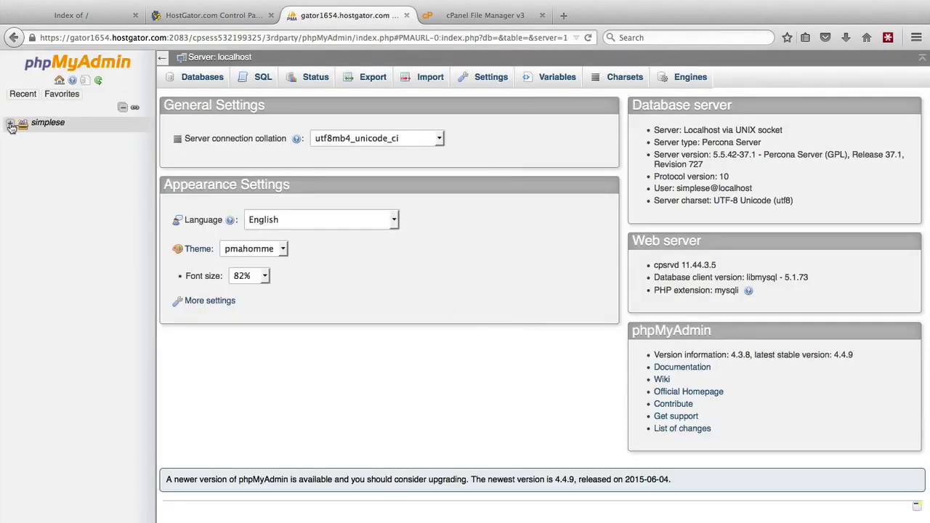
scroll(82, 305, down, 3)
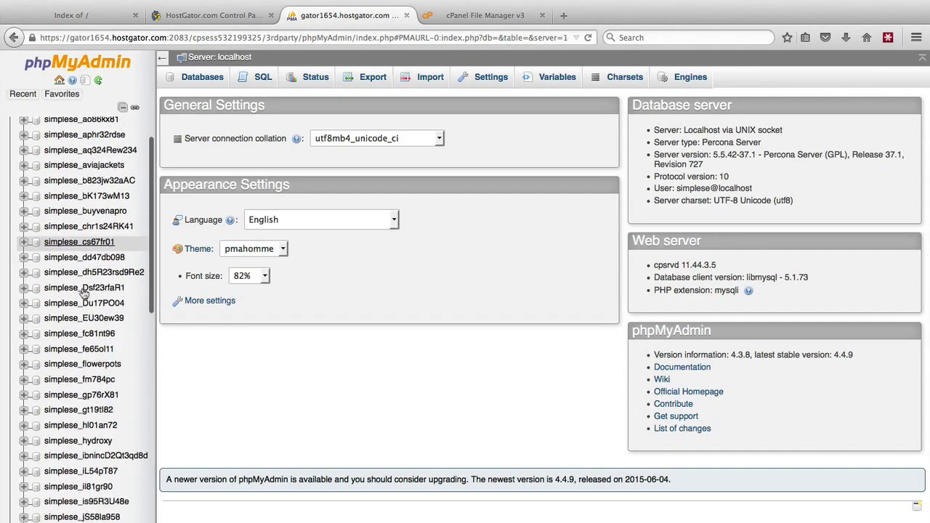
click(77, 361)
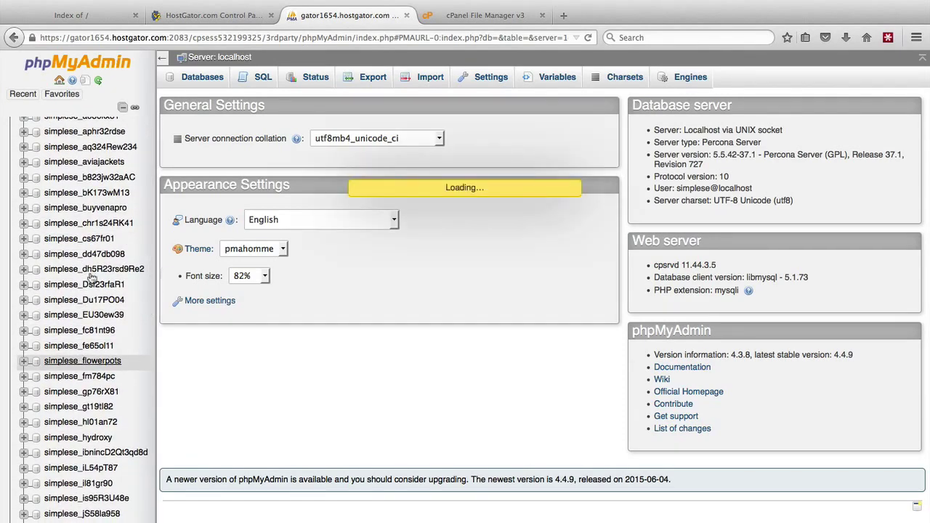
Drop all tables in the simplese_flowerpots database, keeping the foreign key check enabled
scroll(60, 221, down, 10)
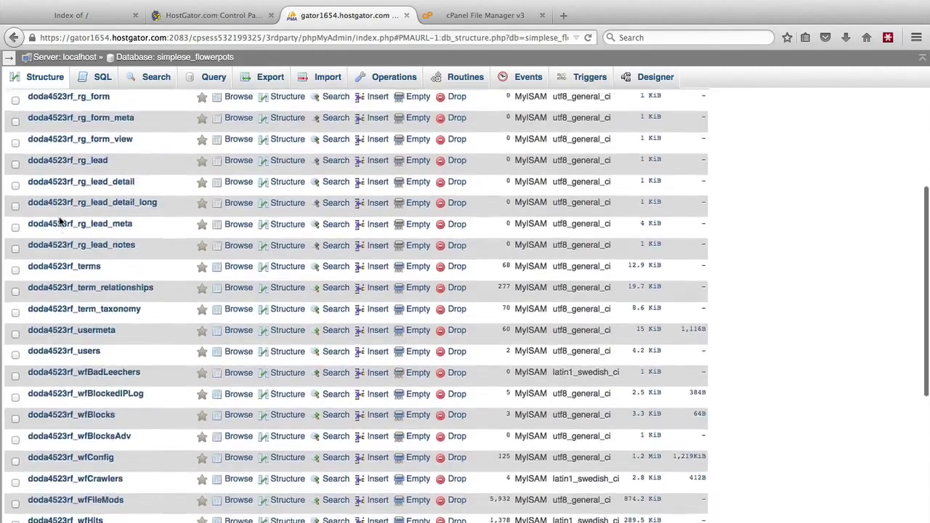
scroll(60, 222, down, 5)
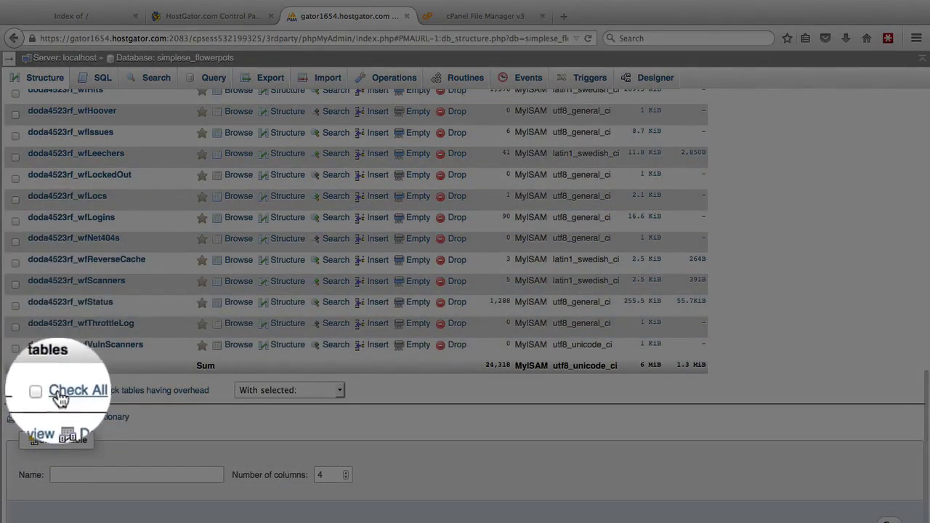
click(65, 396)
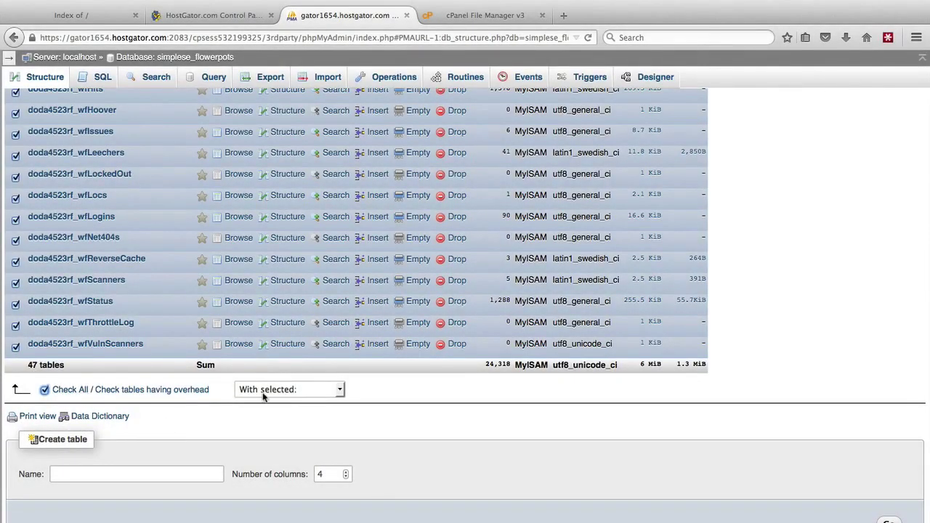
click(313, 389)
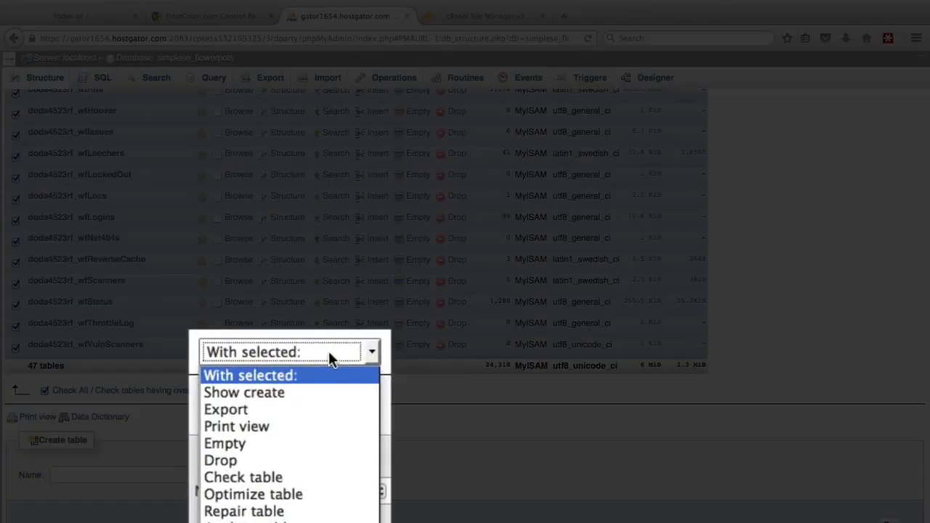
click(320, 458)
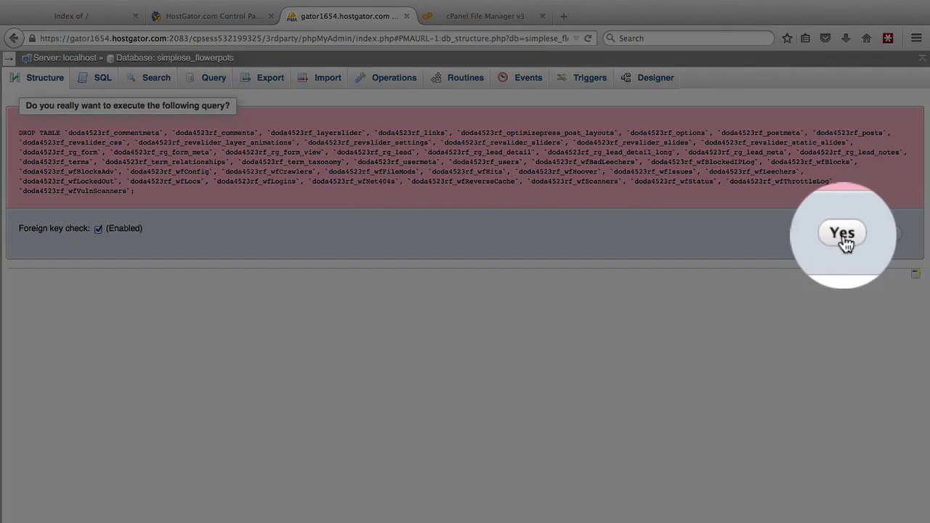
click(845, 240)
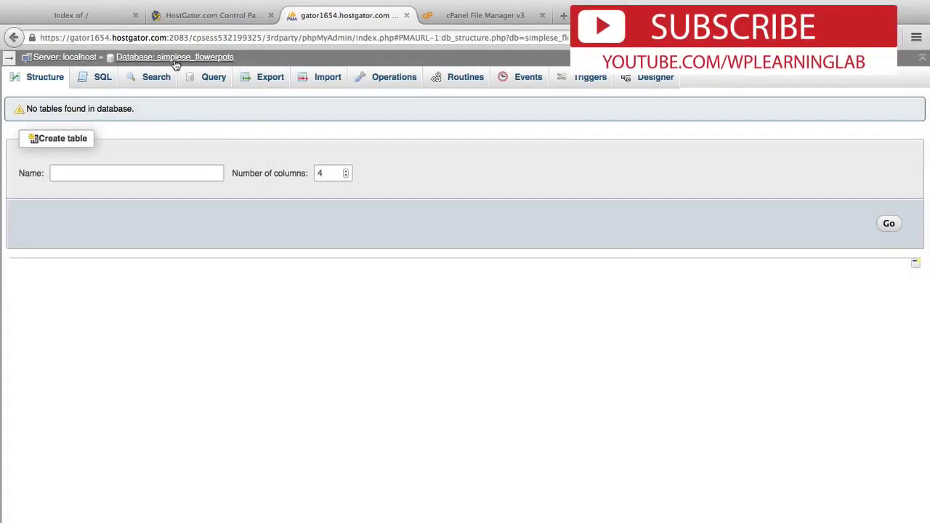
click(178, 58)
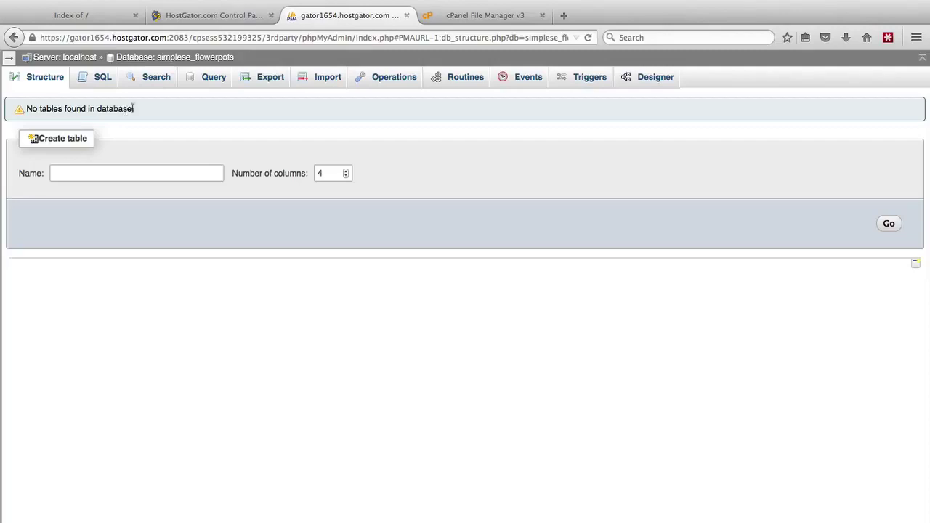
In the File Manager, upload wp-phd-backup-date.zip from the local WP-PhD/wp-phd-backup folder to public_html/wp-phd and refresh the directory listing
click(445, 20)
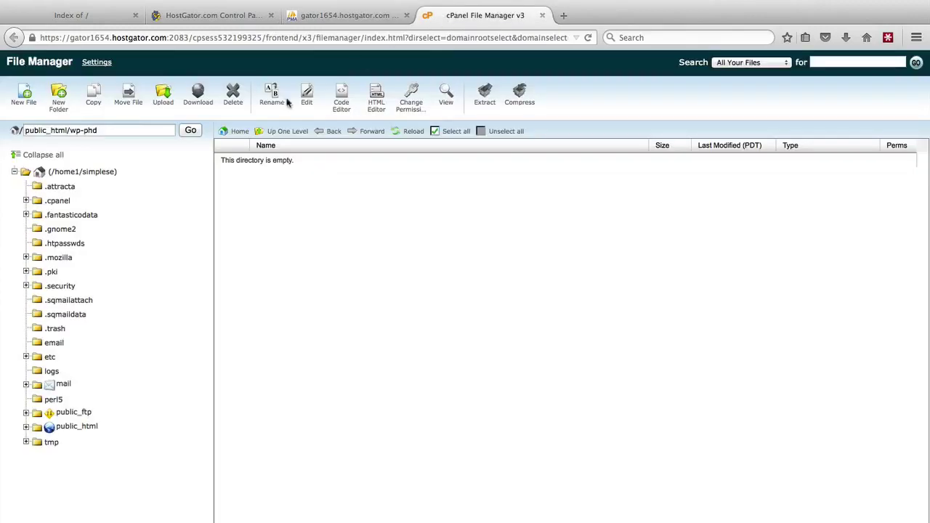
click(163, 104)
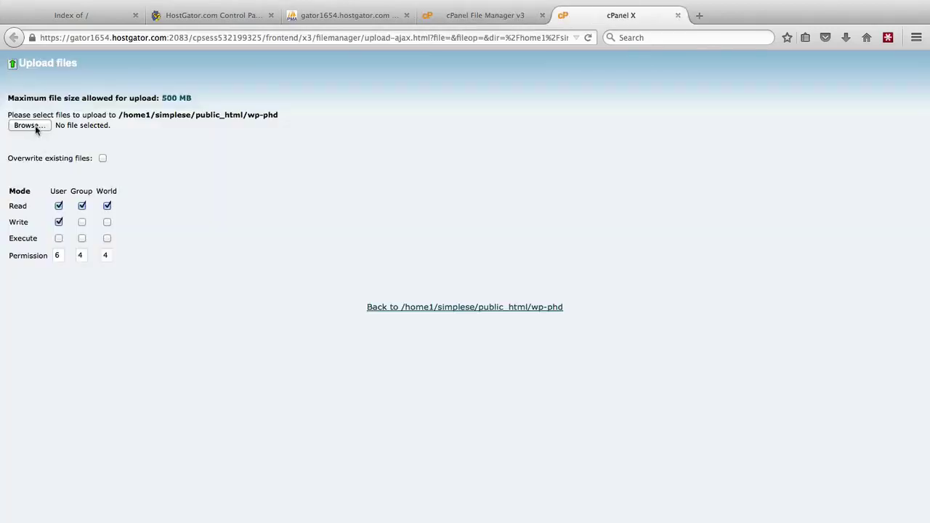
click(27, 125)
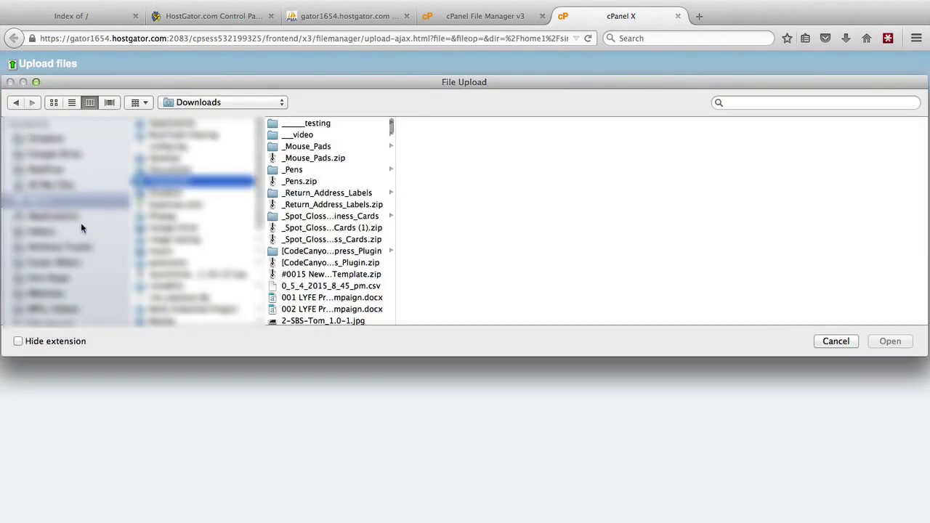
scroll(46, 269, down, 1)
click(47, 269)
scroll(146, 274, down, 8)
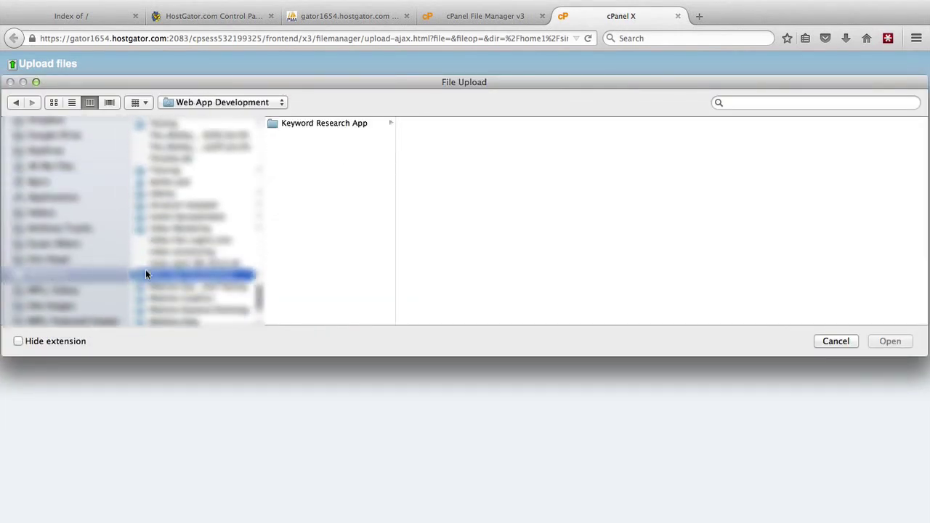
click(168, 284)
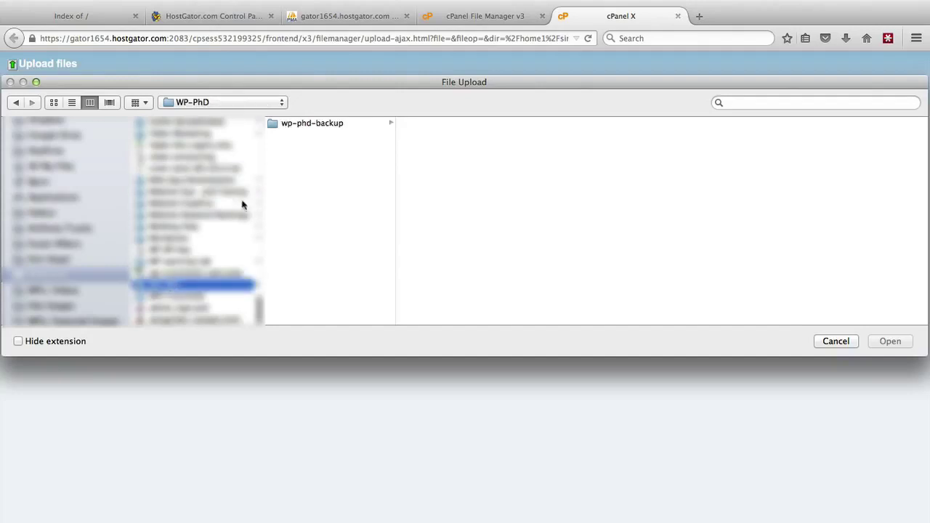
click(332, 124)
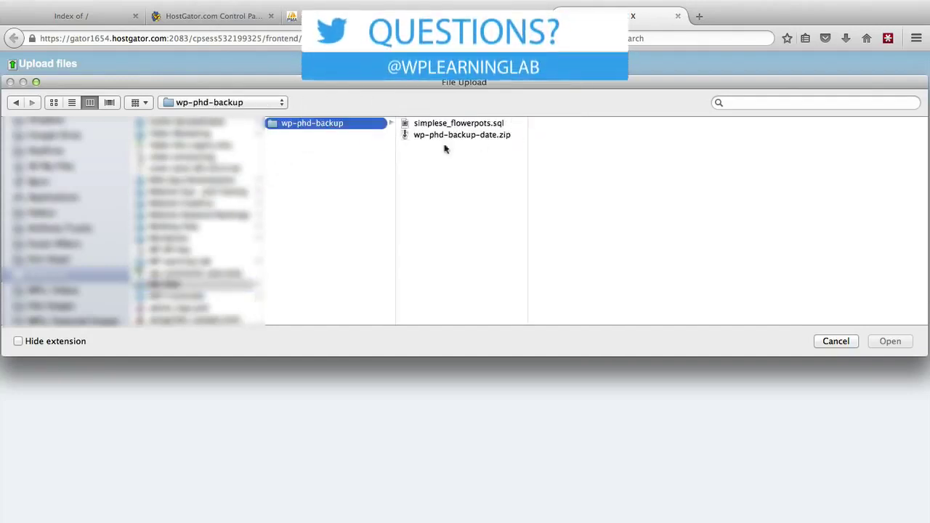
click(407, 136)
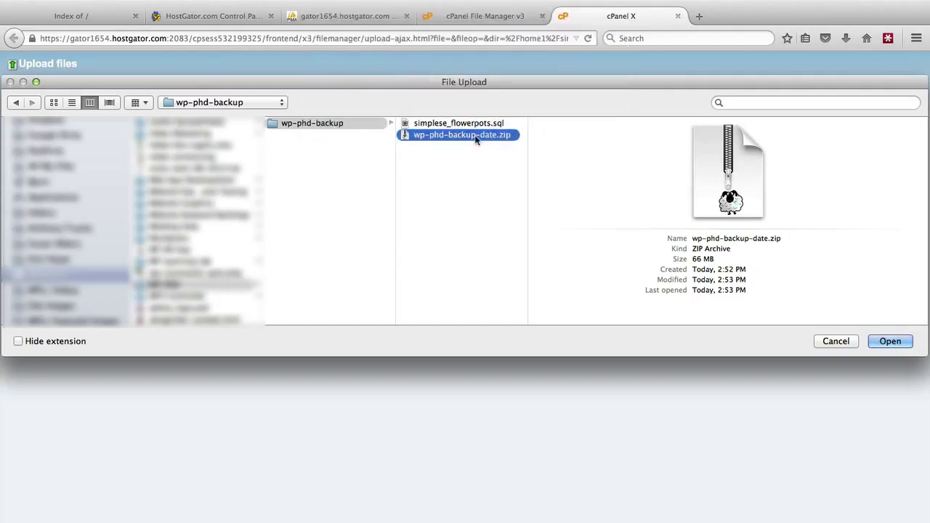
click(892, 340)
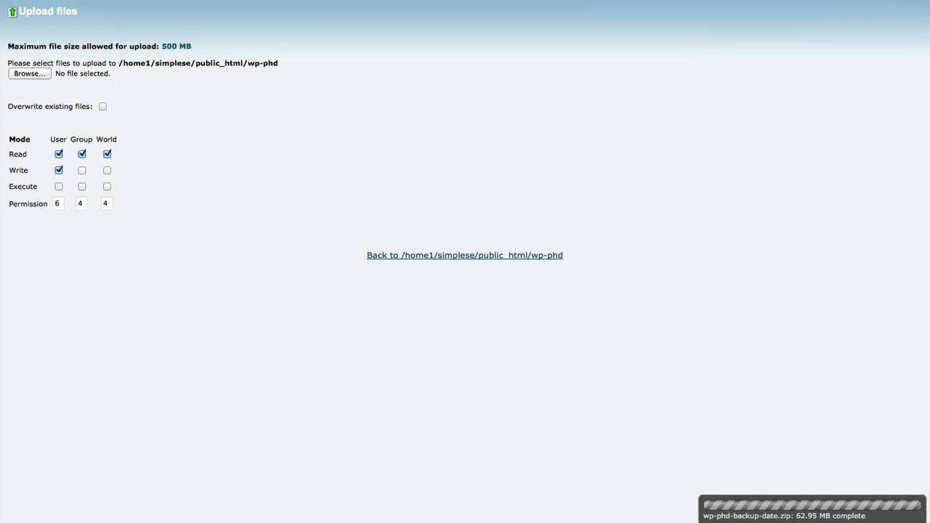
click(679, 15)
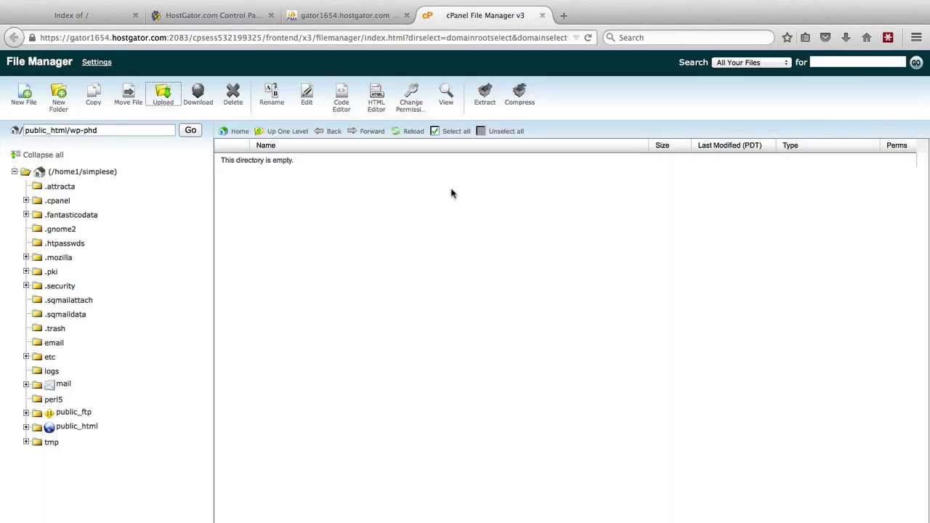
click(406, 132)
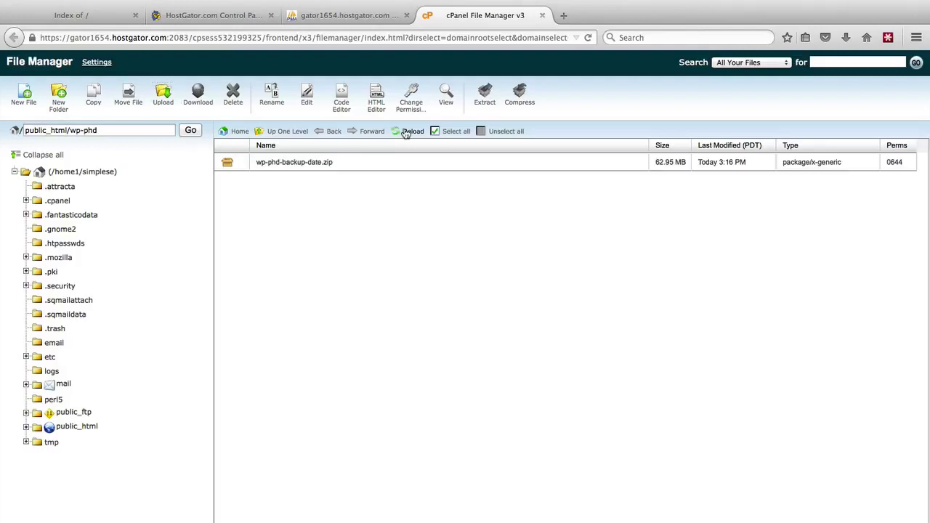
Extract wp-phd-backup-date.zip into /public_html/wp-phd, close the extraction results and refresh the directory listing
click(299, 164)
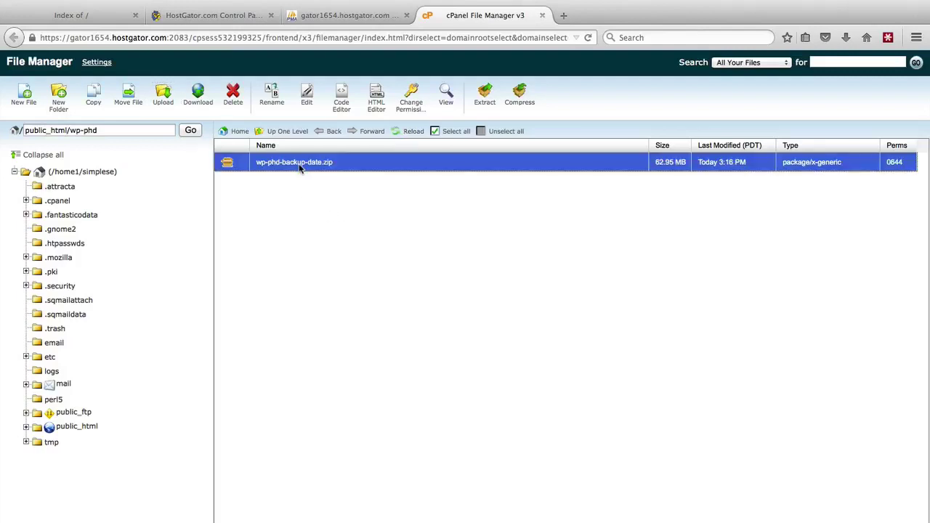
click(299, 165)
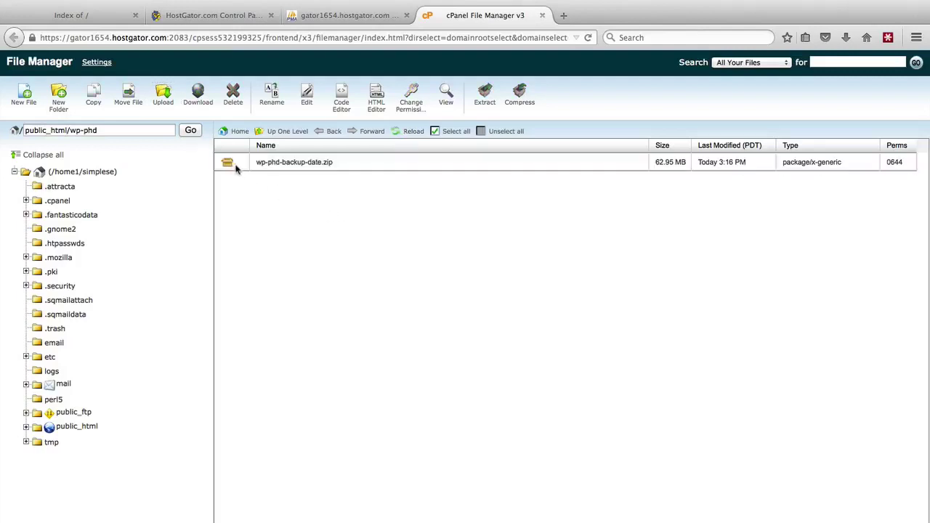
click(237, 168)
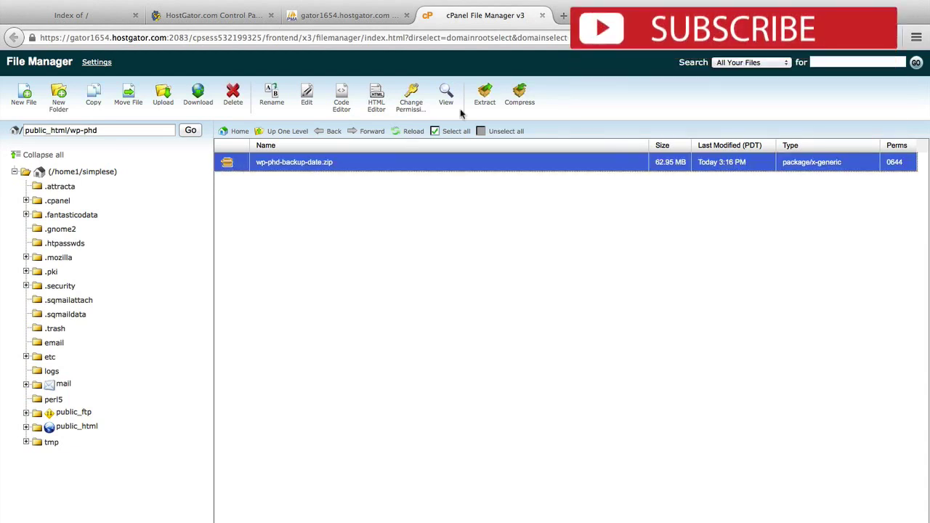
click(484, 102)
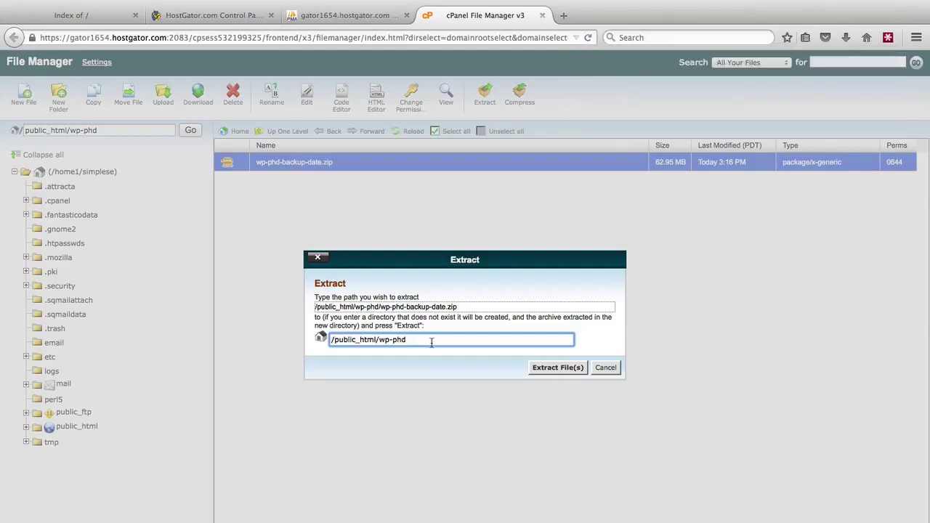
click(557, 369)
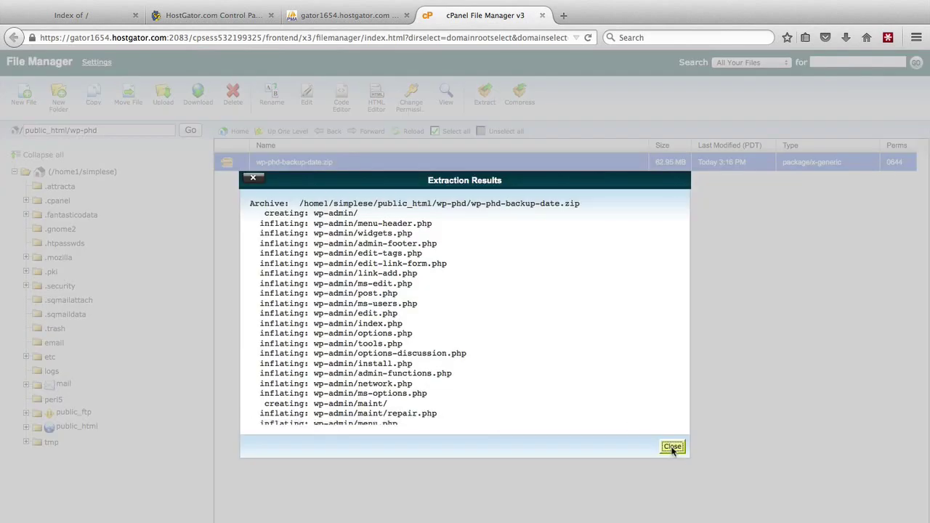
scroll(651, 372, down, 6)
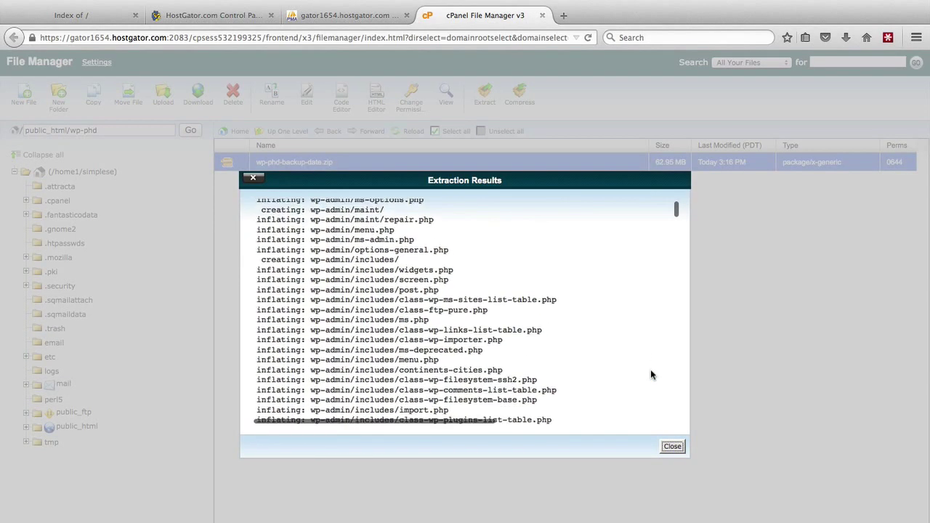
scroll(652, 374, down, 5)
click(673, 447)
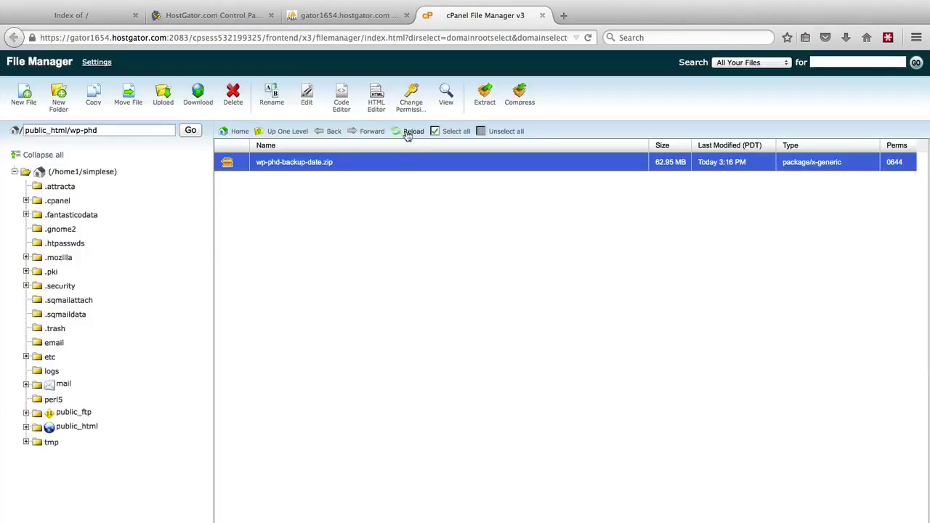
click(408, 135)
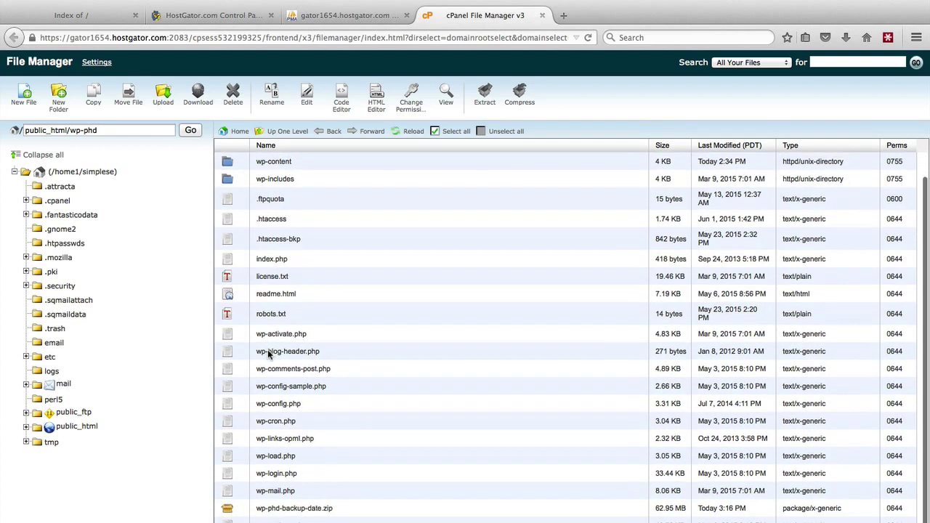
Delete the wp-phd-backup-date.zip archive from public_html/wp-phd
scroll(269, 355, down, 1)
click(269, 505)
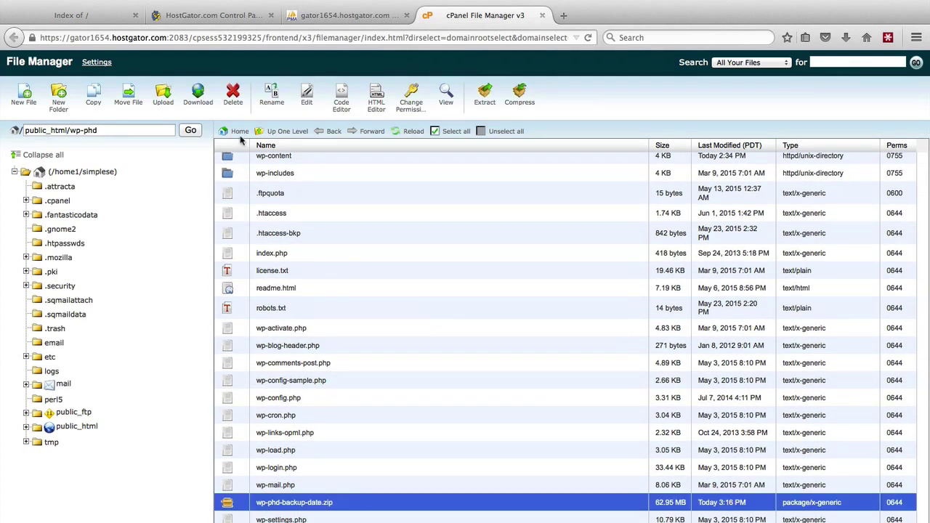
click(232, 104)
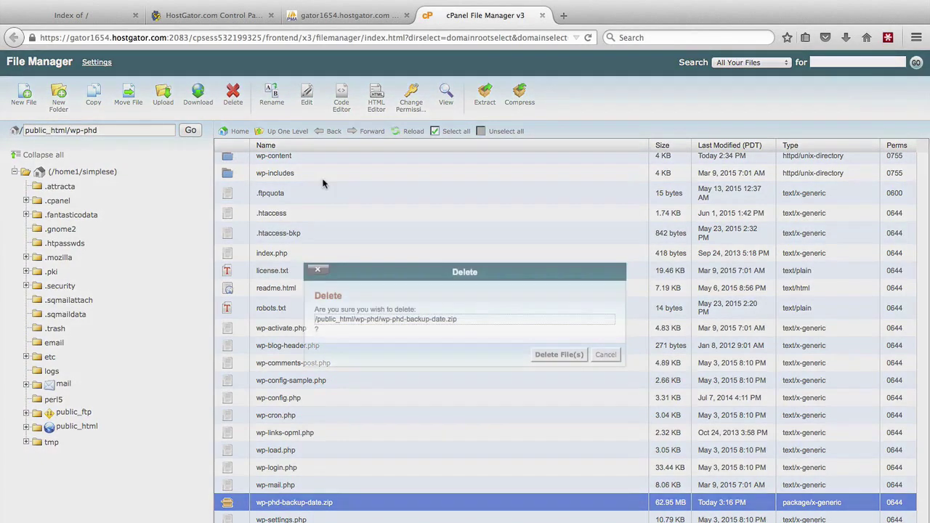
click(561, 359)
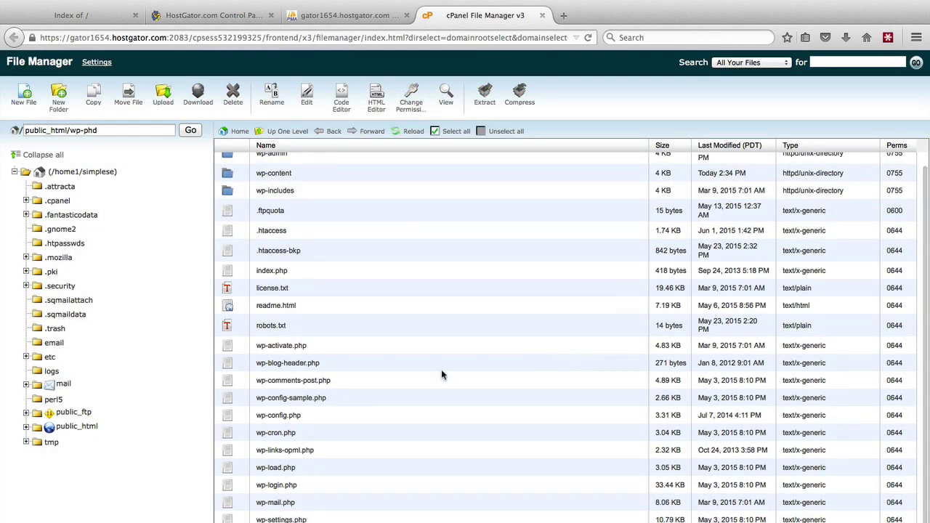
Look over the extracted WordPress files and reload the wp-phd.com site to check its state
scroll(341, 392, up, 1)
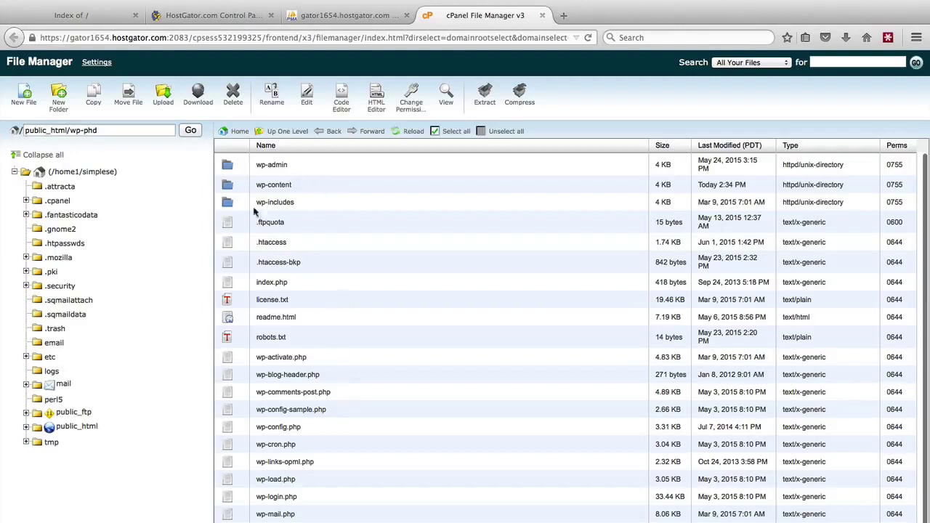
click(91, 23)
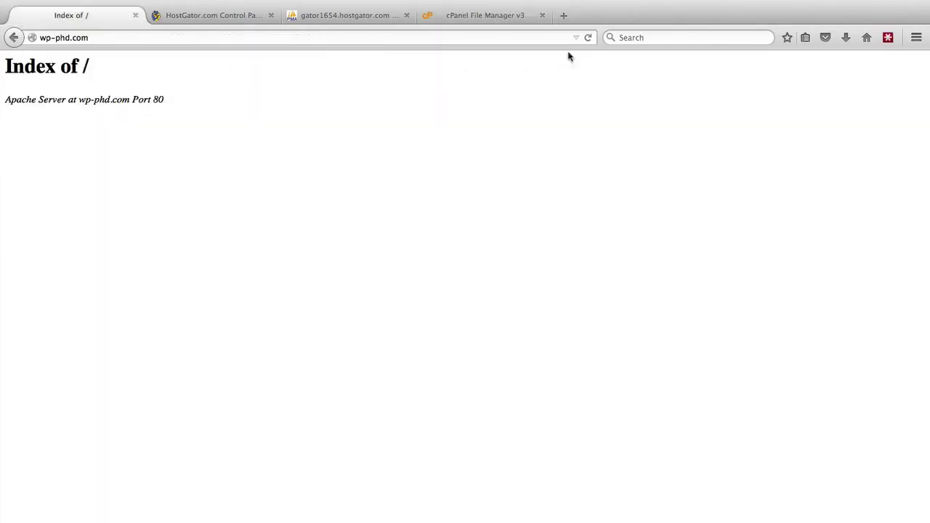
click(588, 38)
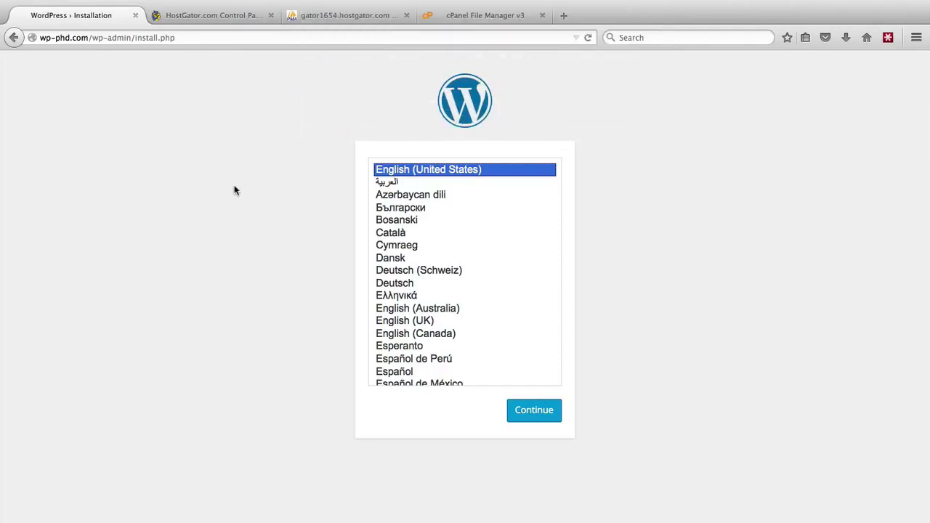
In phpMyAdmin, import simplese_flowerpots.sql from the wp-phd-backup folder into the simplese_flowerpots database in SQL format, and display its table structure
click(372, 18)
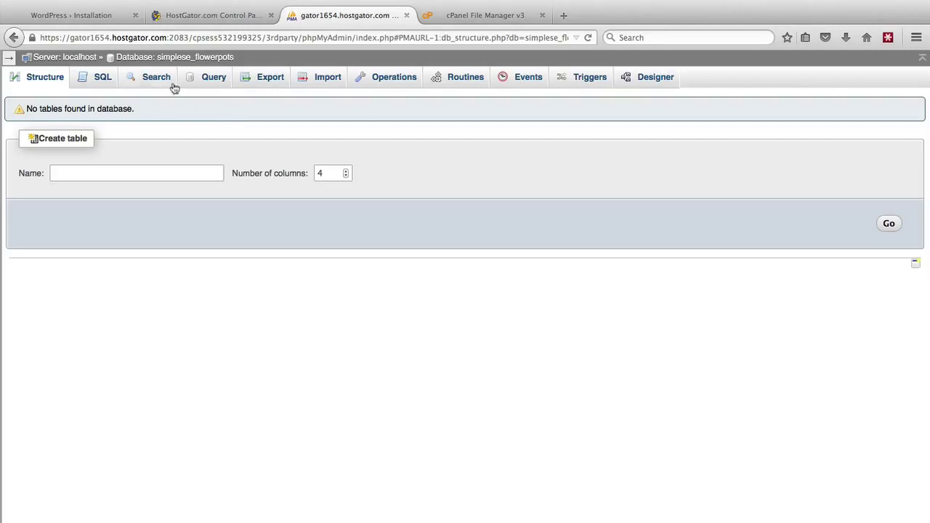
click(327, 81)
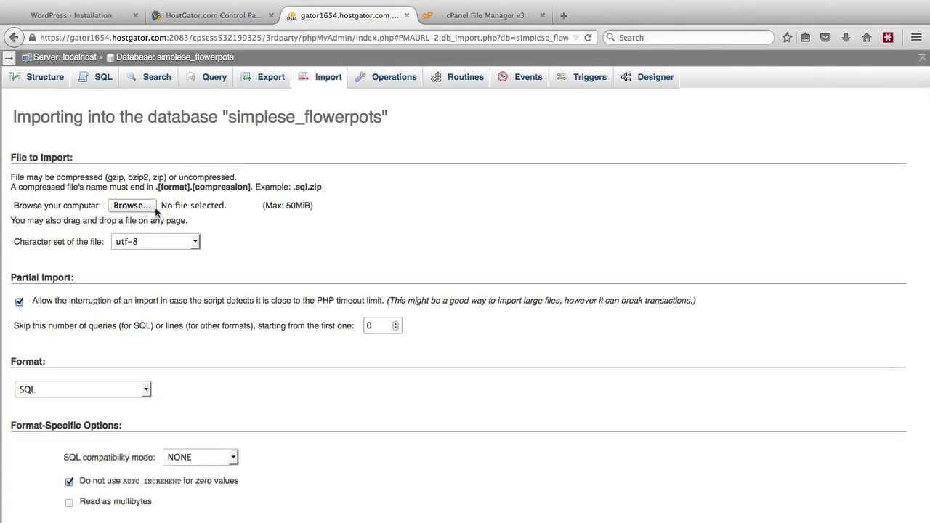
click(127, 208)
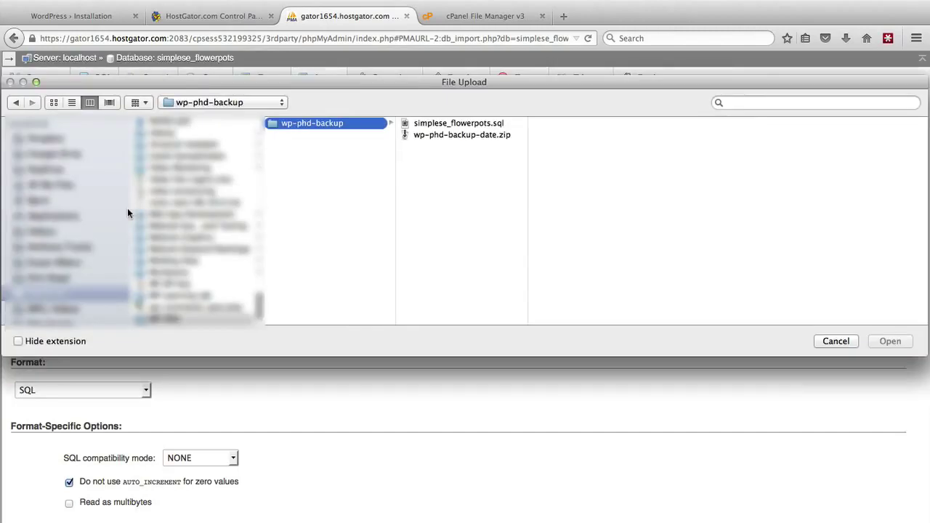
click(440, 124)
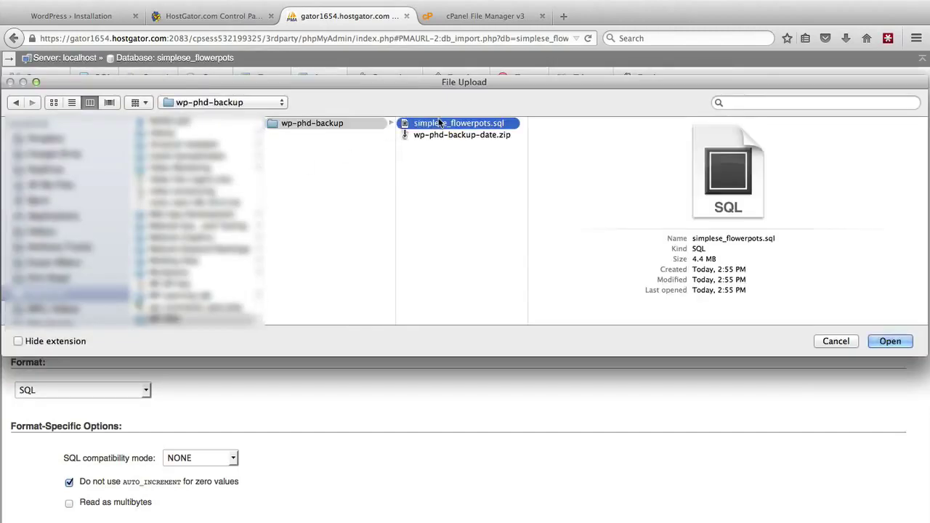
click(892, 342)
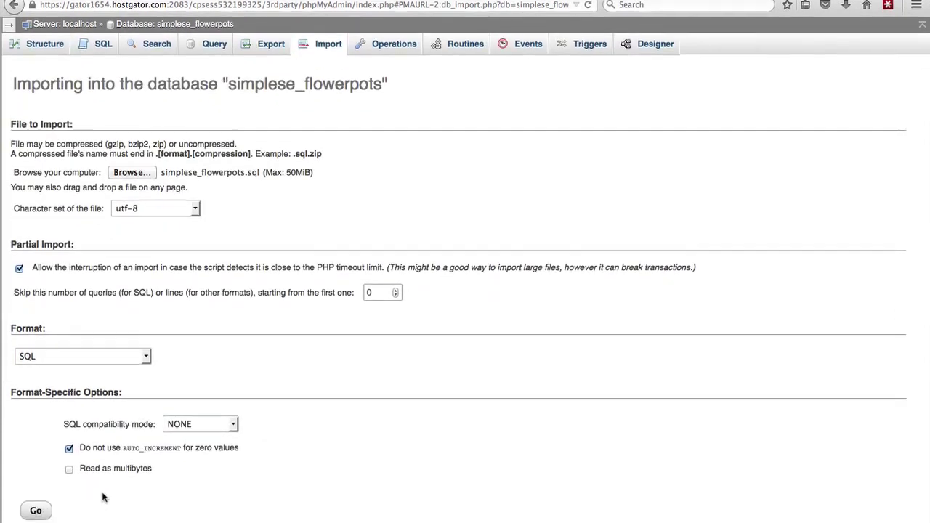
click(36, 501)
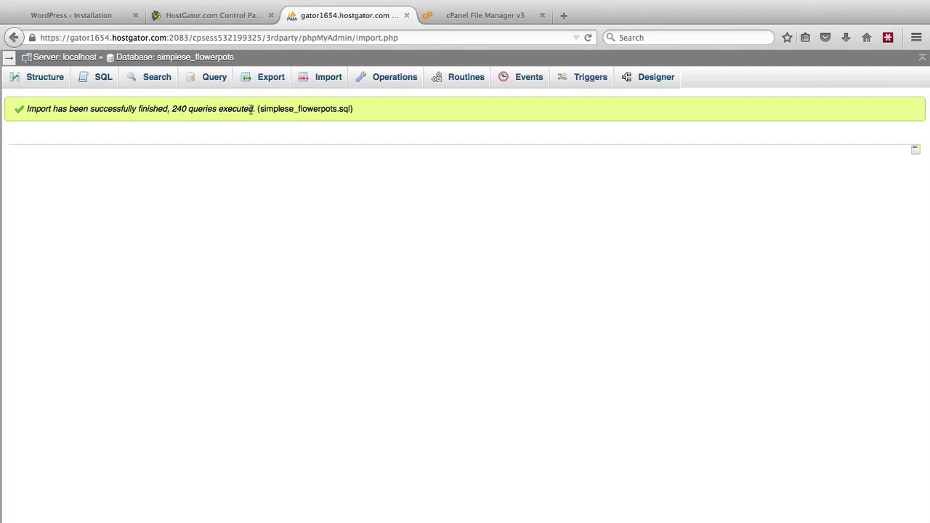
click(45, 77)
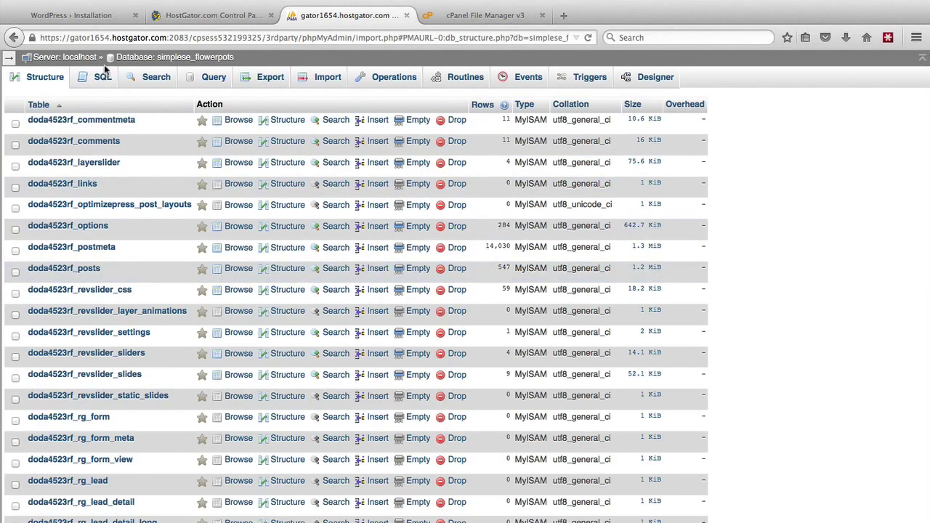
Return to the WordPress installation page and load the site root wp-phd.com/ instead, to check the restored site
click(95, 17)
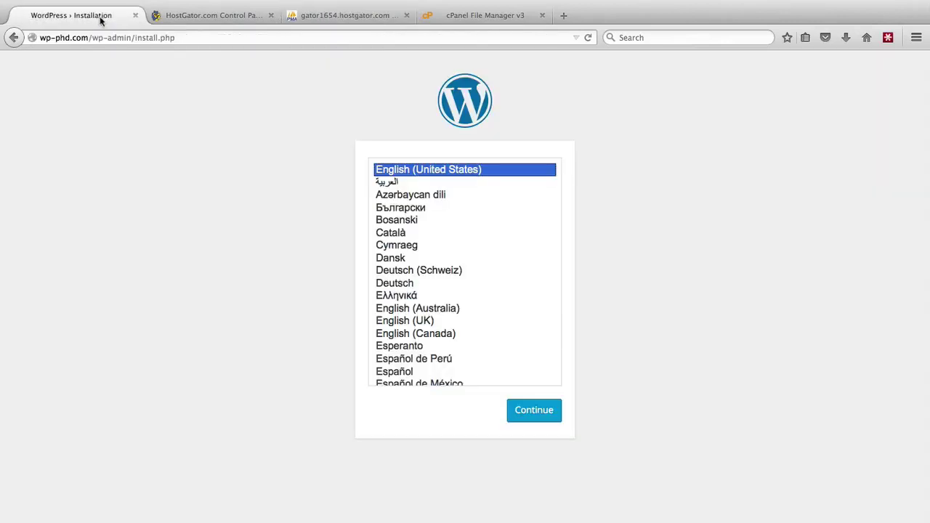
click(94, 40)
drag(94, 40, 189, 37)
key(BackSpace)
key(Return)
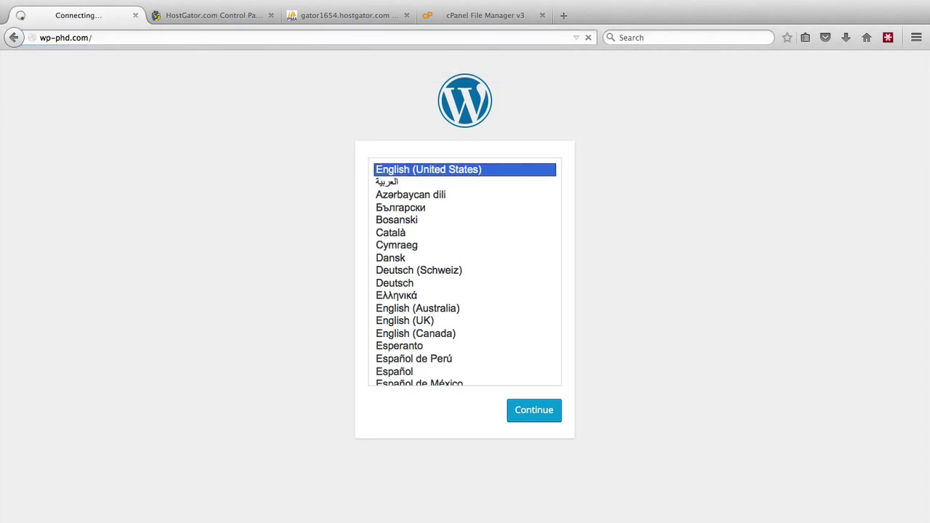